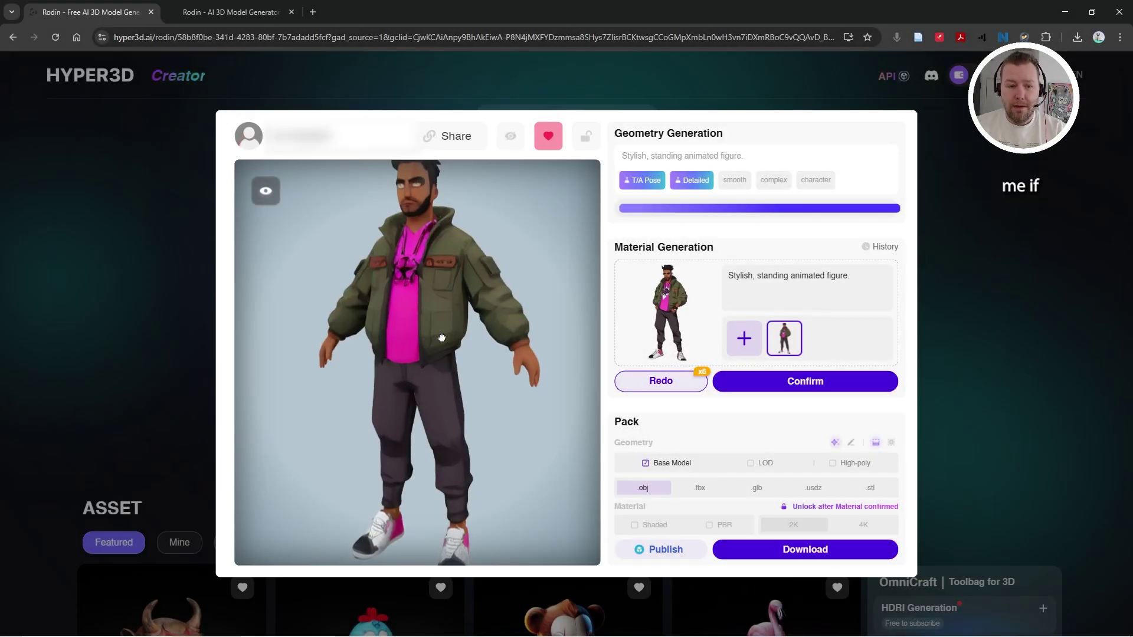
Examine the finished jacket character from several angles, switching its display to Geometry and then to Wireframe
scroll(475, 367, down, 5)
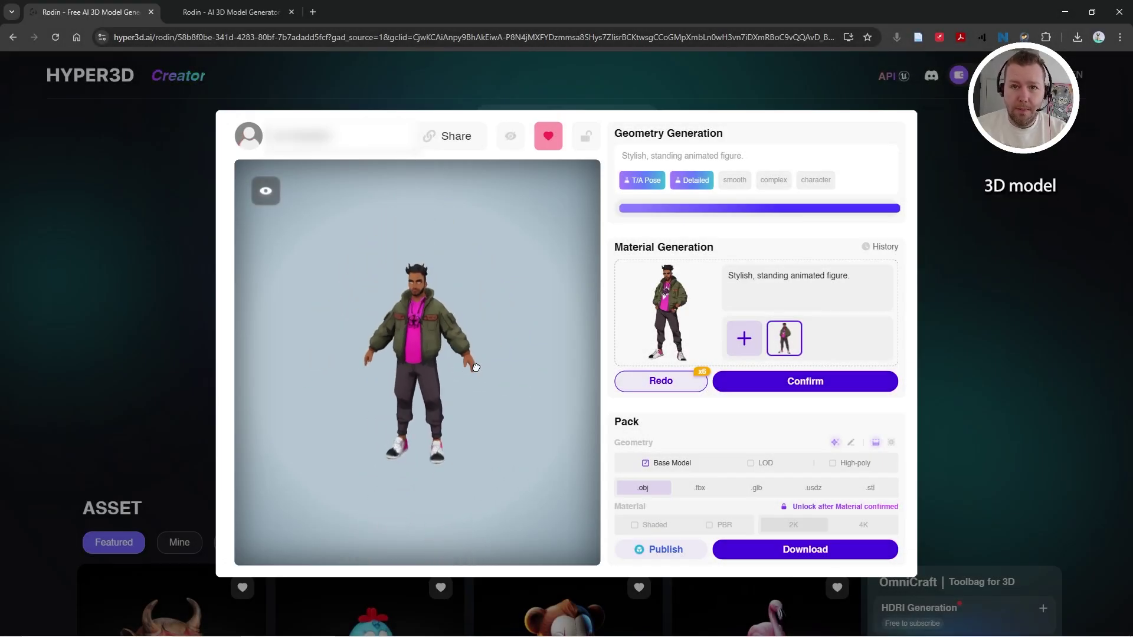
drag(475, 367, 373, 356)
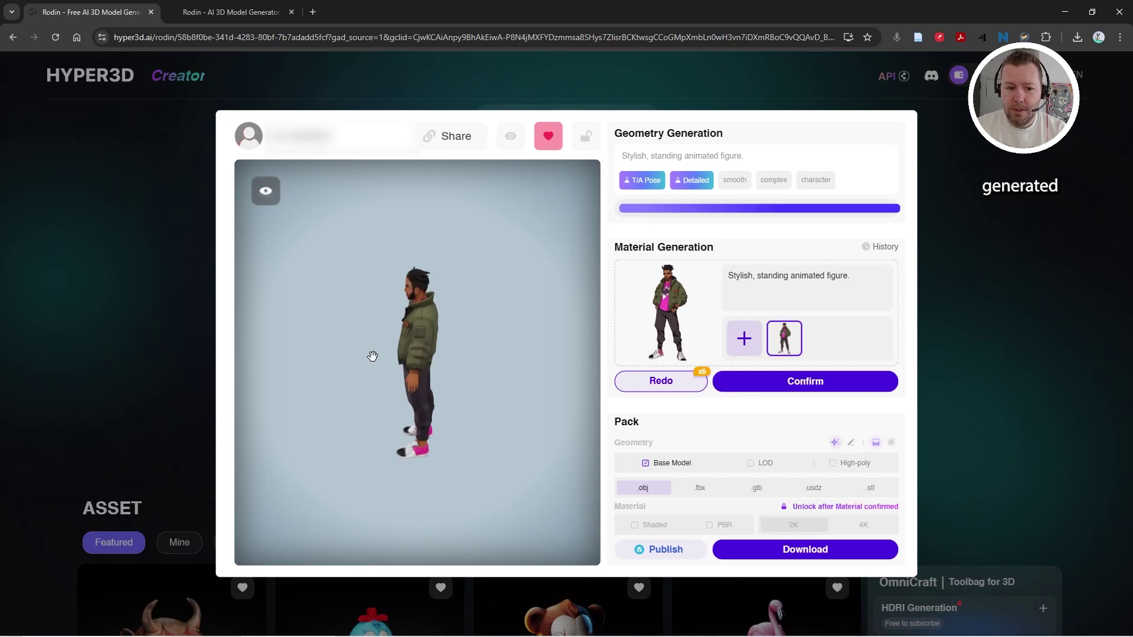
scroll(372, 356, up, 5)
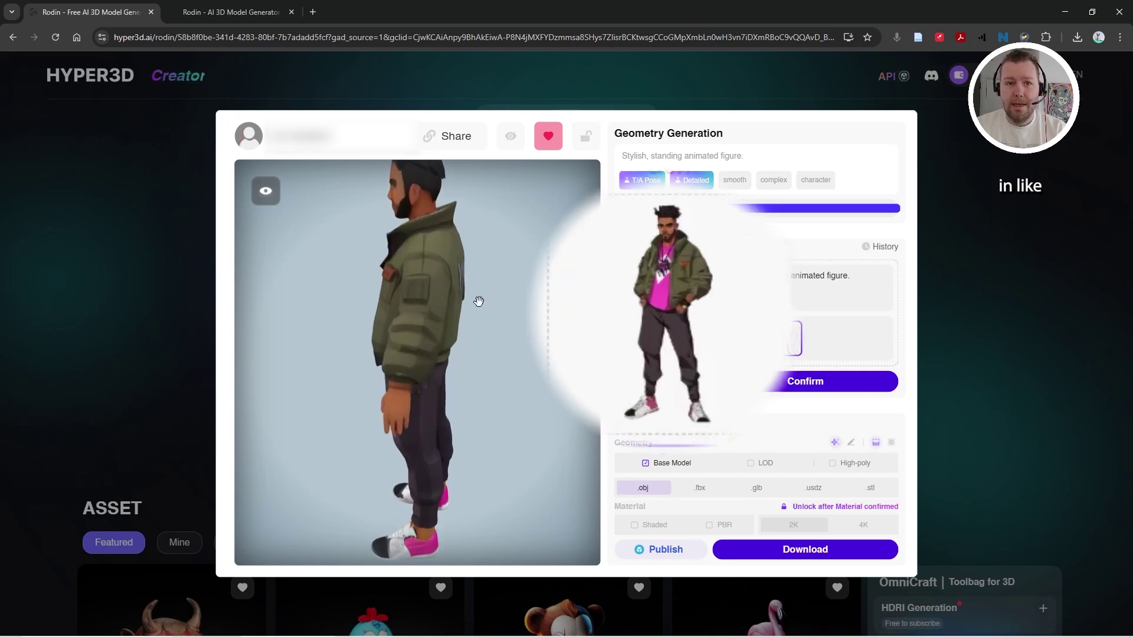
drag(423, 328, 546, 312)
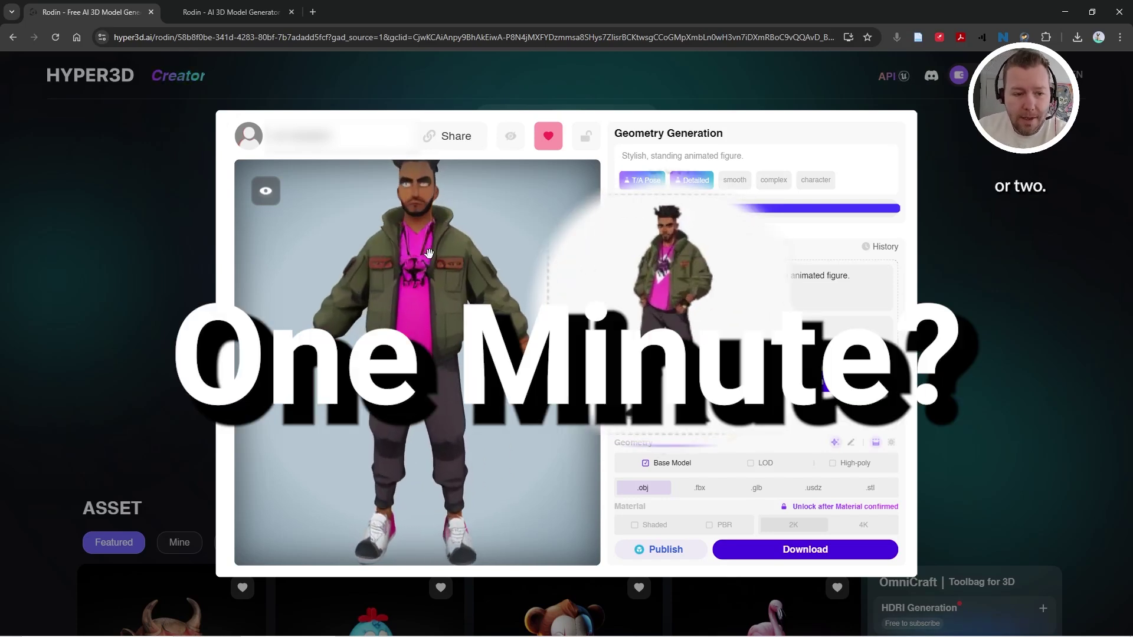
scroll(380, 308, down, 5)
mouse_move(266, 192)
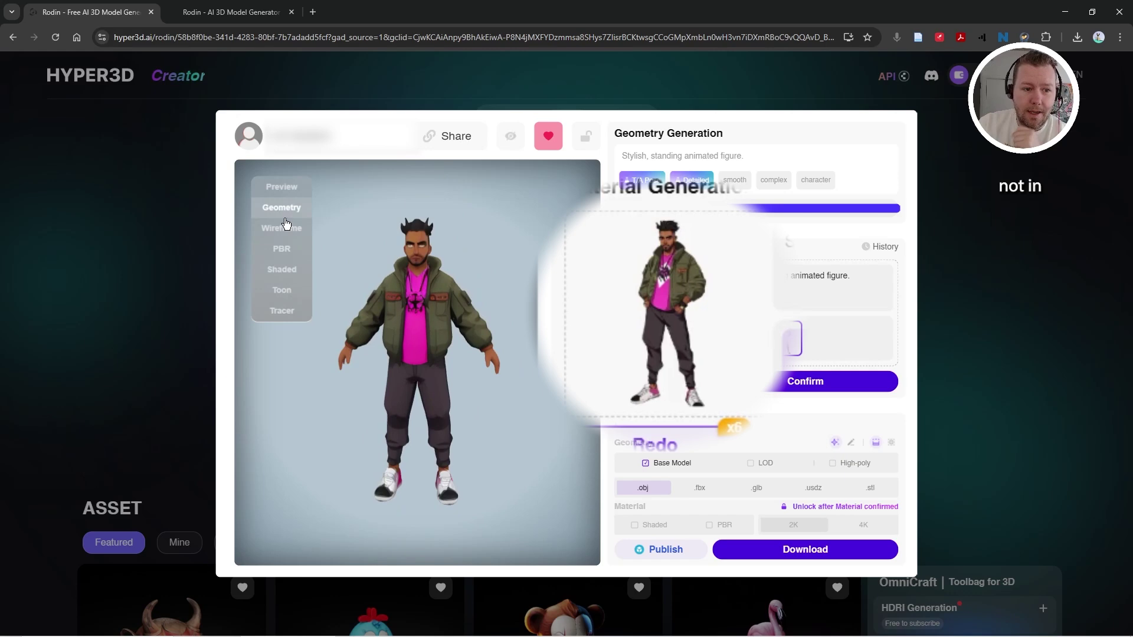
click(288, 215)
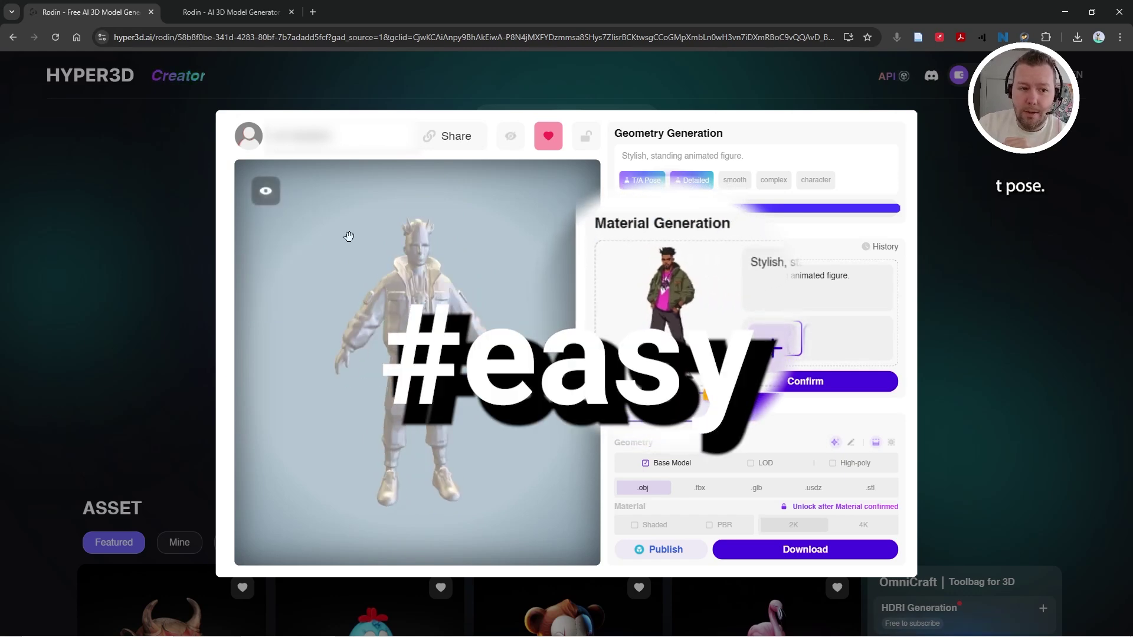
click(284, 231)
drag(438, 337, 151, 341)
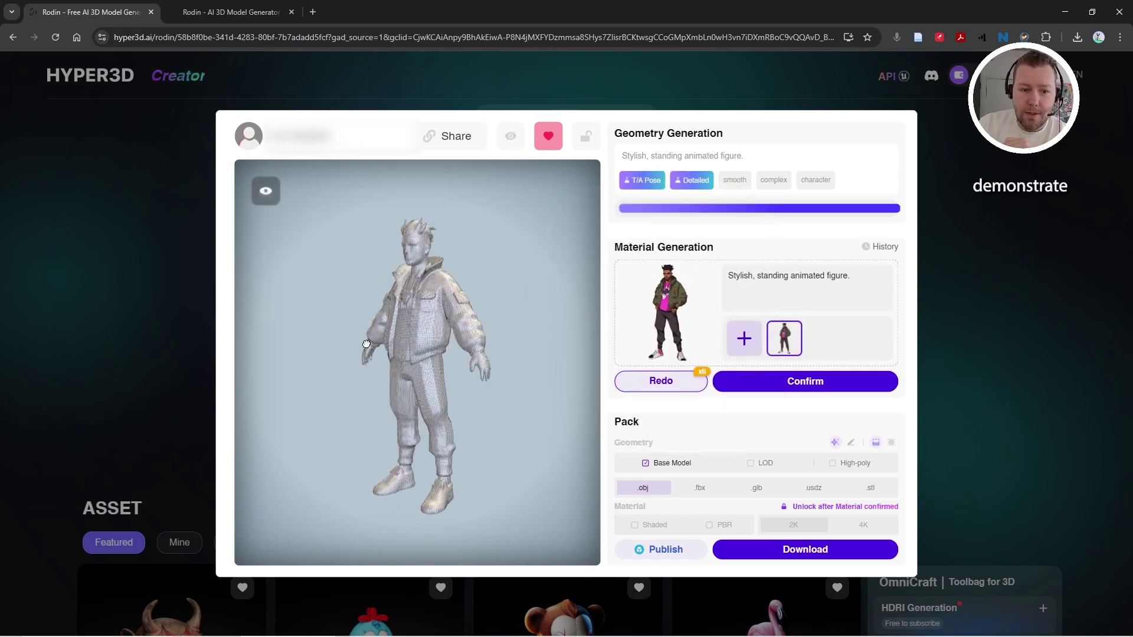
drag(424, 334, 402, 318)
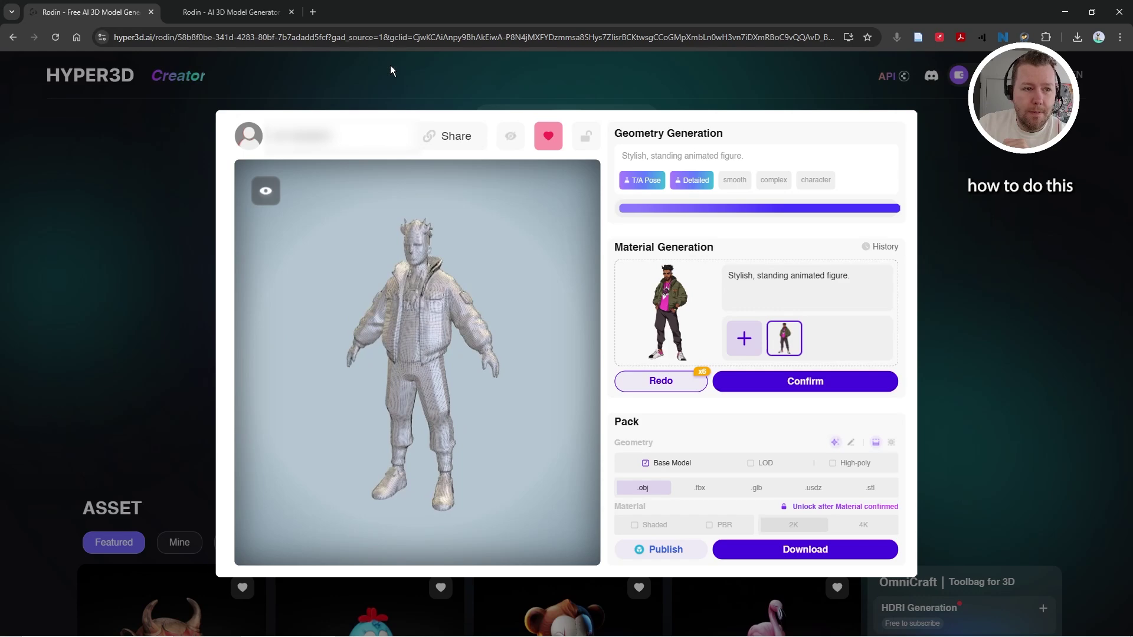
Switch to the other Rodin page and generate a 3D model from the uploaded image of the character with crossed arms
click(246, 8)
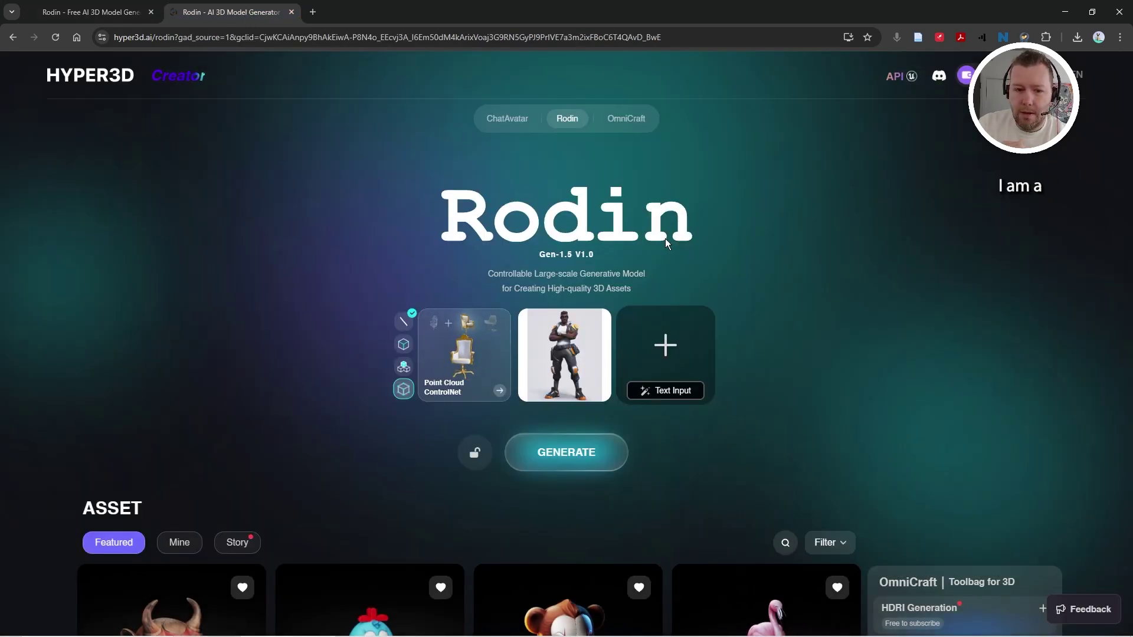
mouse_move(562, 343)
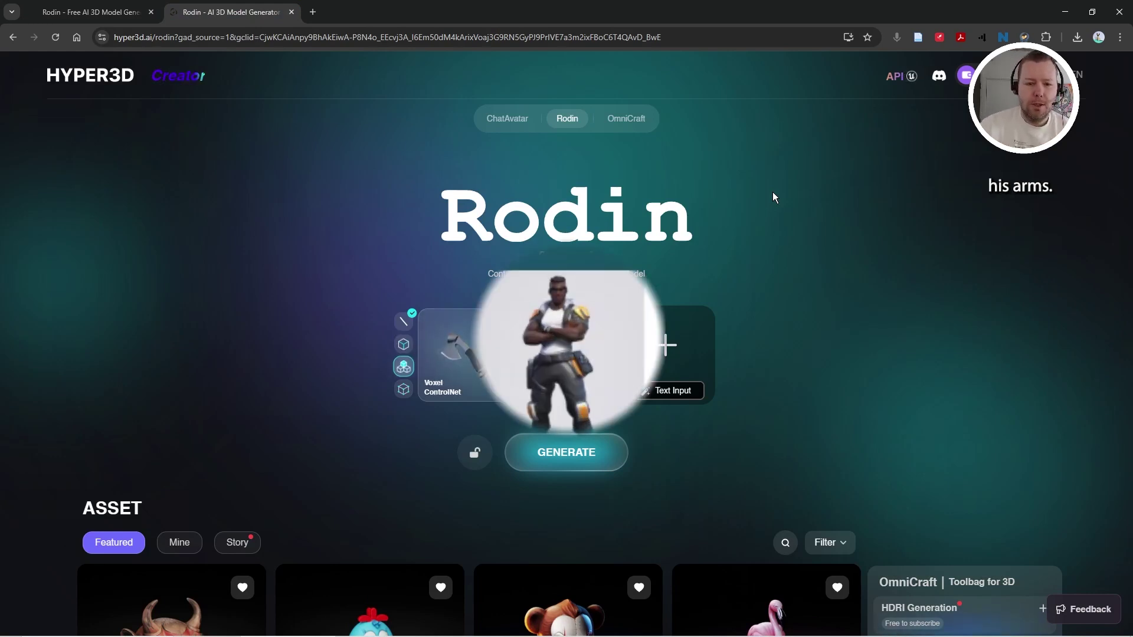
click(587, 452)
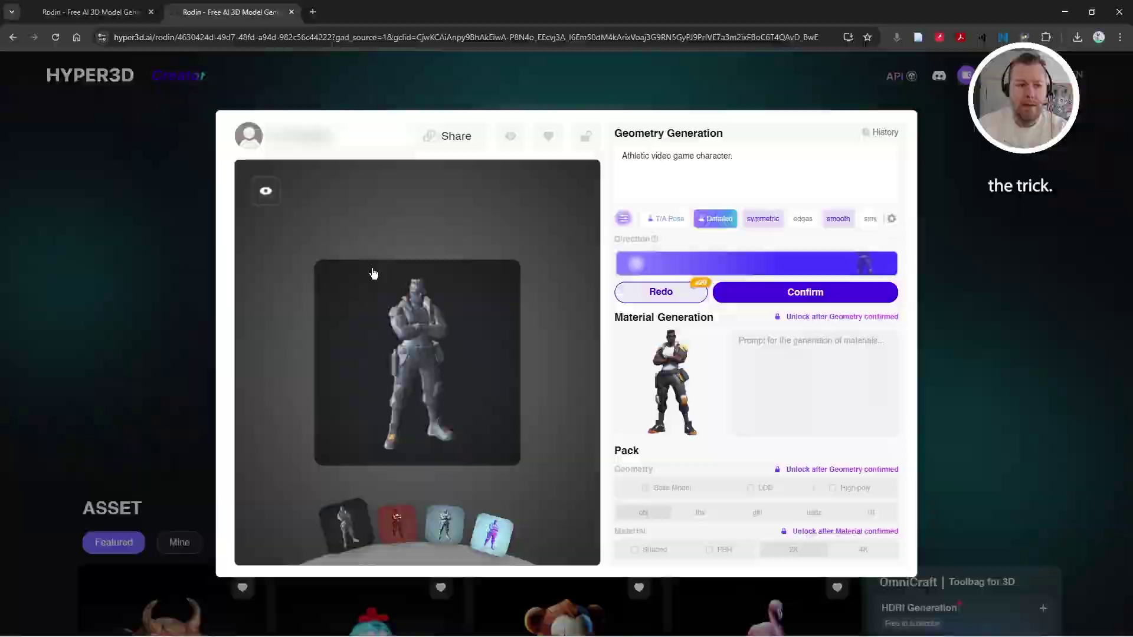
Enable the T/A Pose option, redo the geometry generation and check the new preview
click(674, 230)
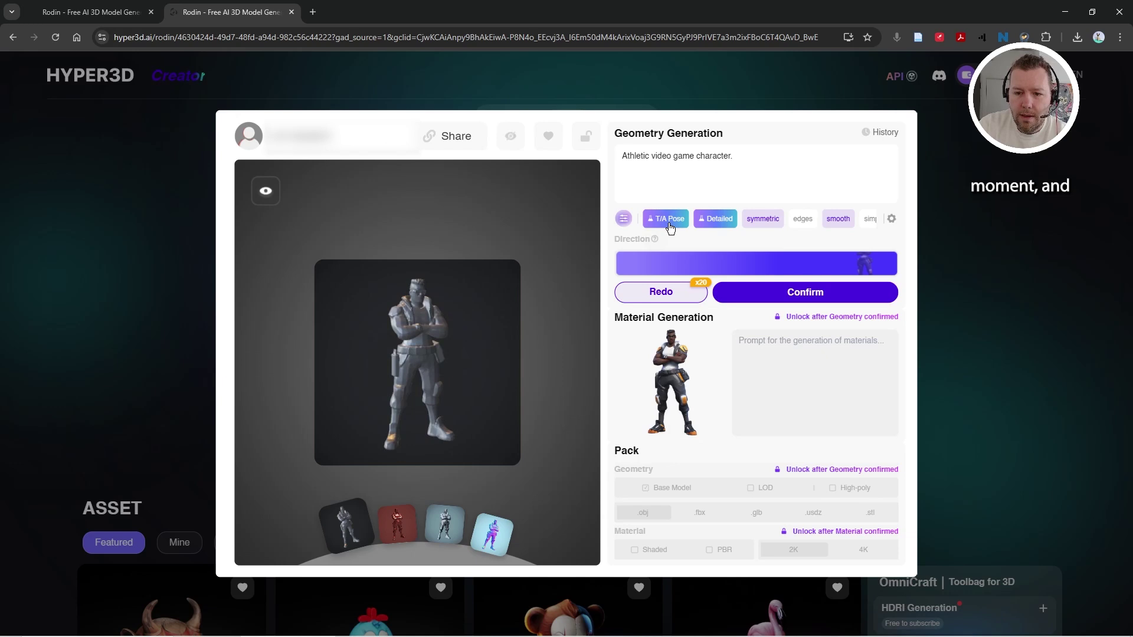
click(665, 292)
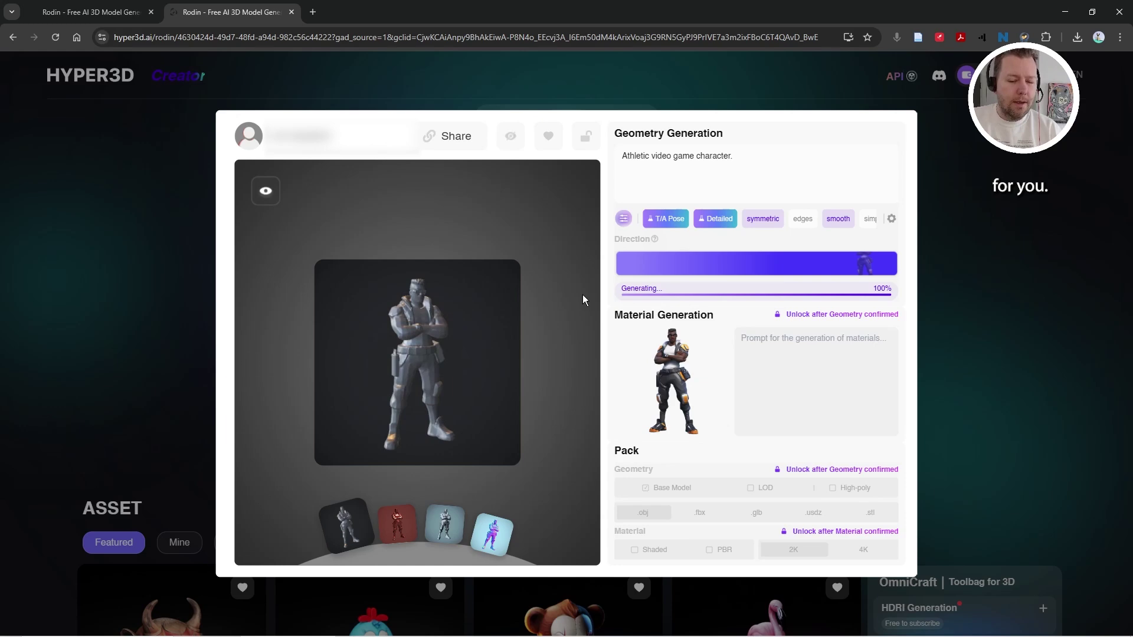
mouse_move(650, 260)
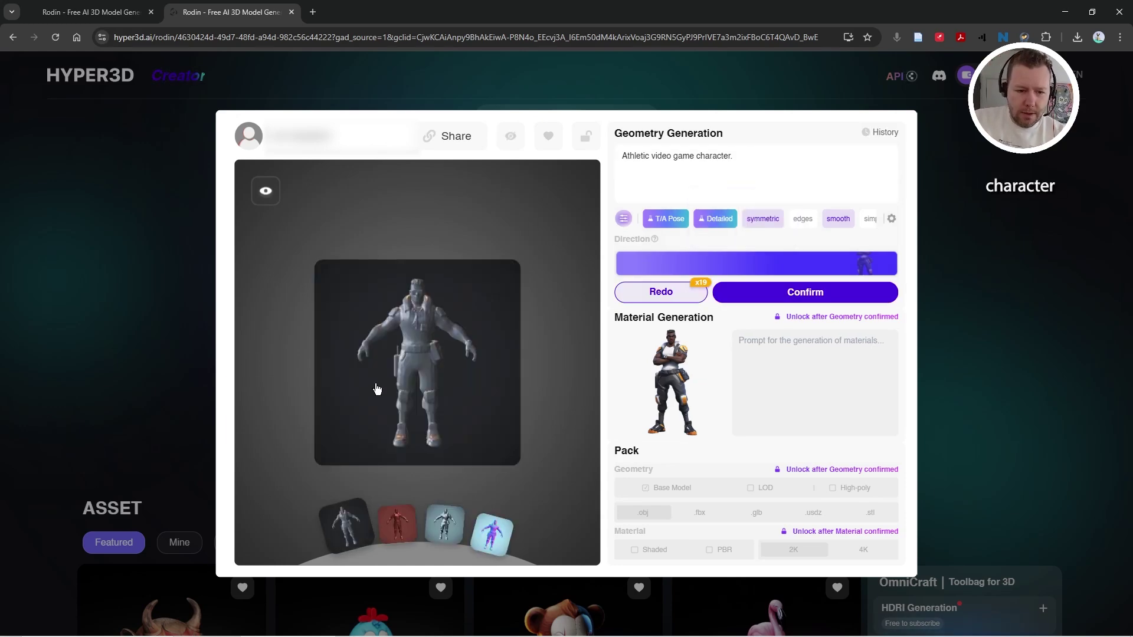
drag(375, 384, 437, 395)
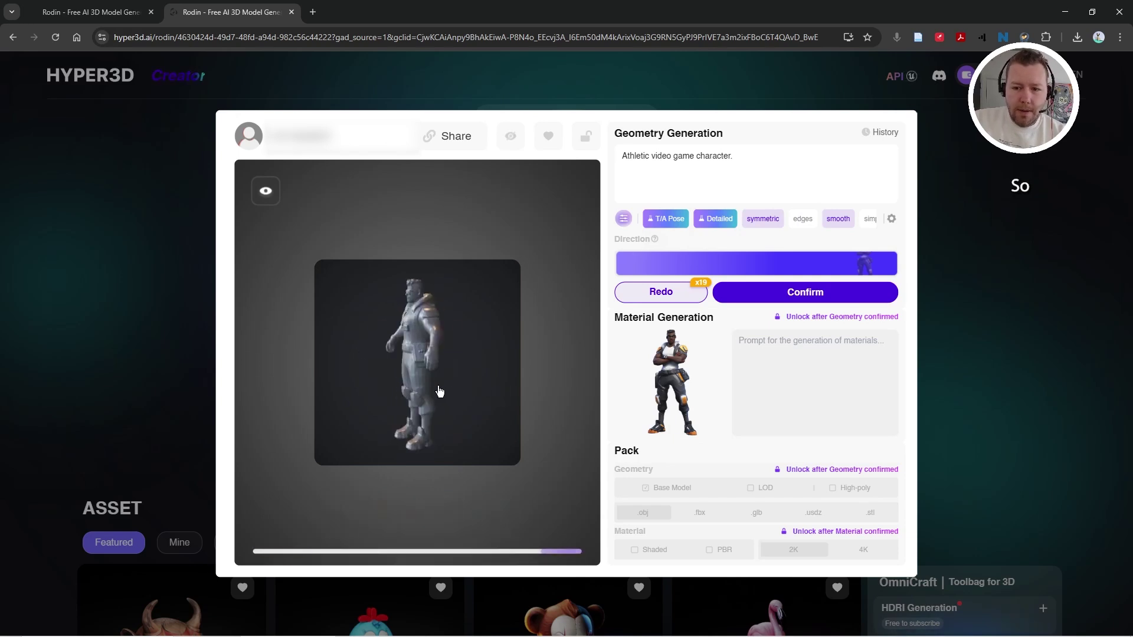
Confirm the geometry as a smooth Quad Mesh with 50000 faces and mark the generated object as symmetrical
mouse_move(821, 295)
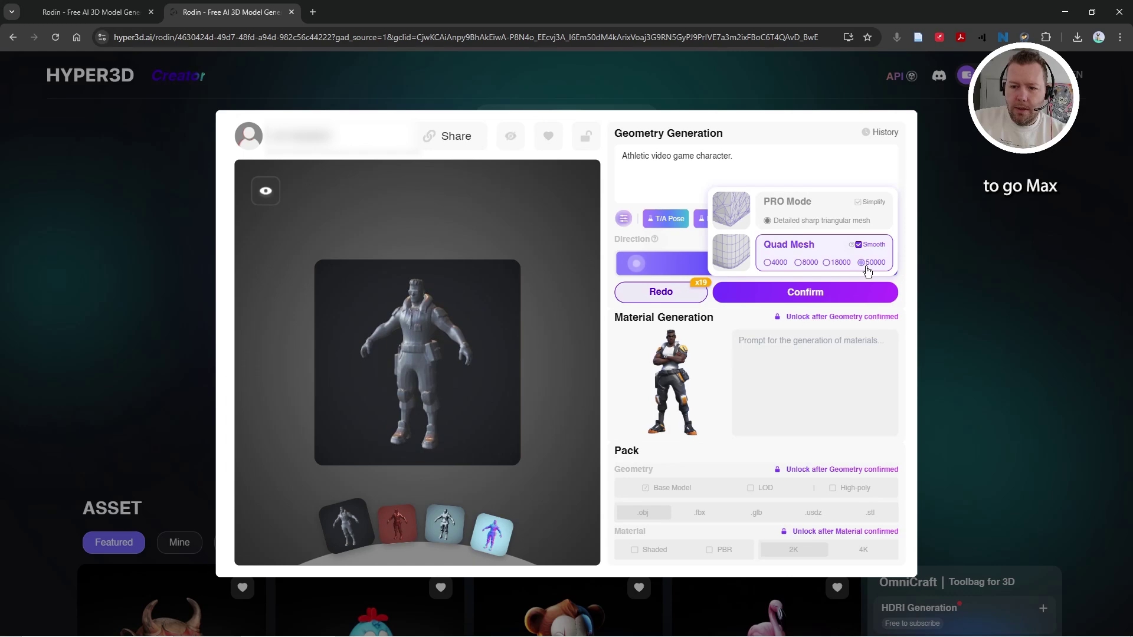
click(806, 298)
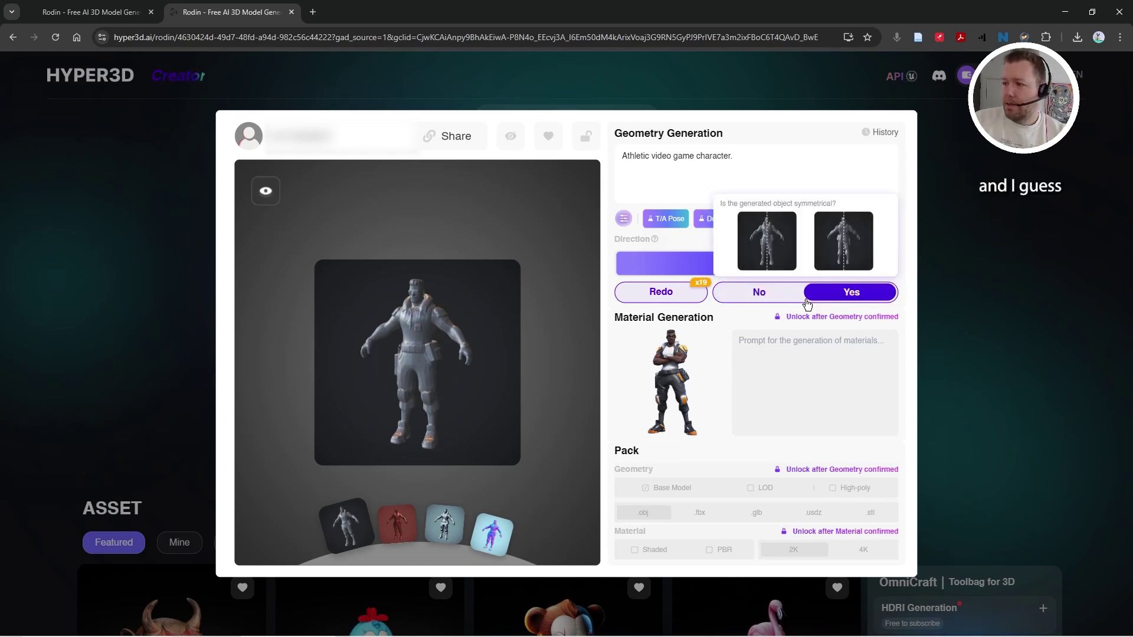
click(848, 294)
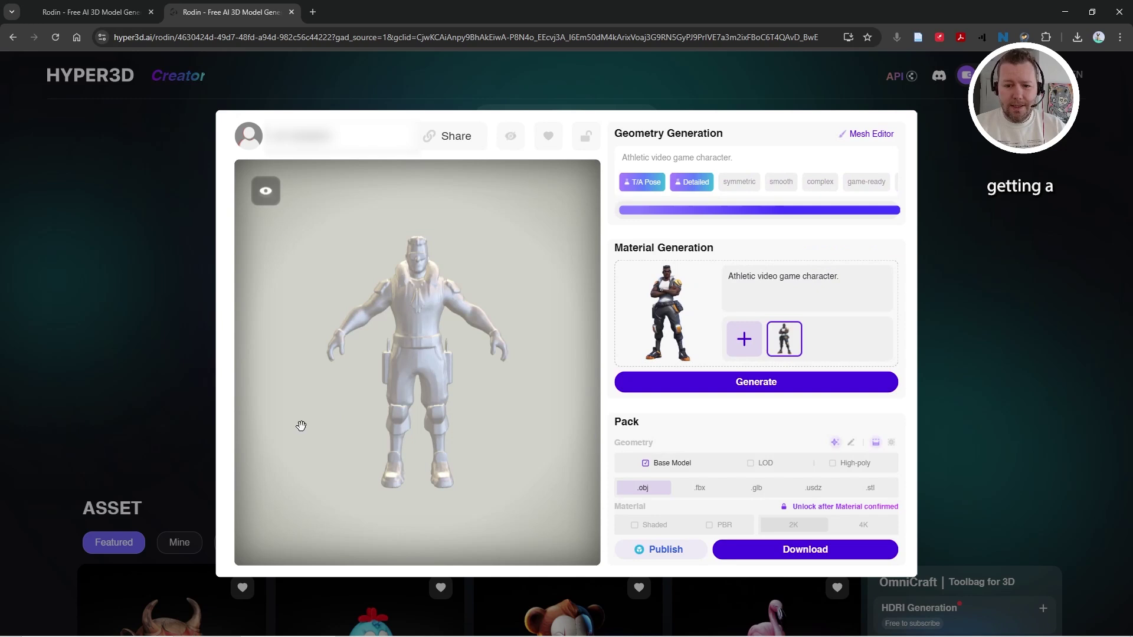
Examine the untextured base mesh from several angles, both shaded and in Wireframe display
drag(362, 406, 434, 353)
scroll(412, 314, up, 4)
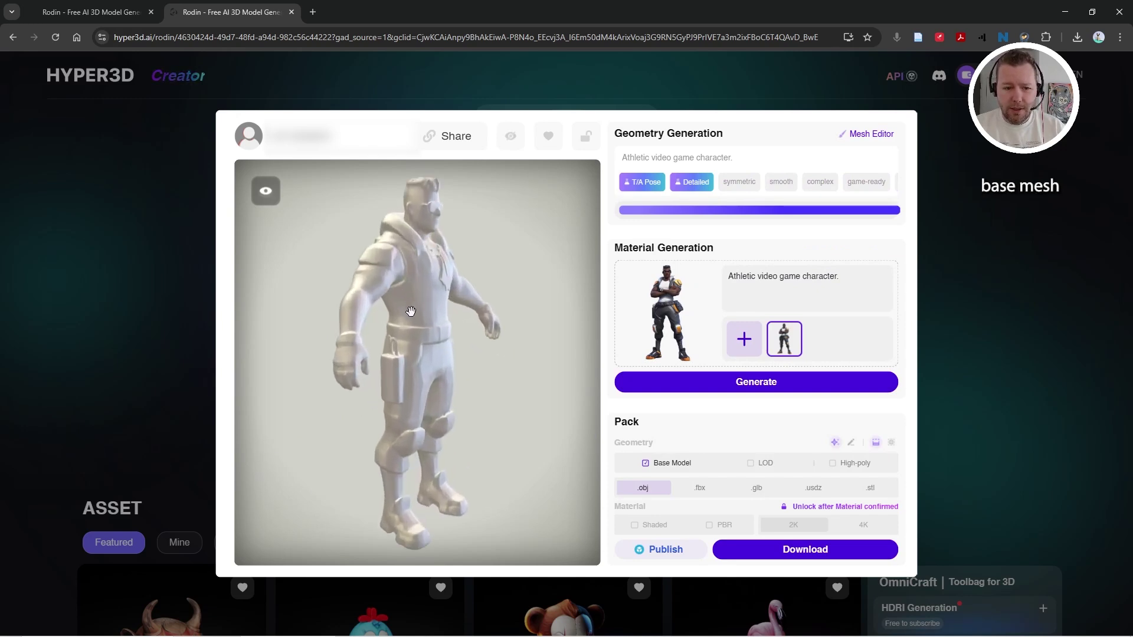
drag(412, 314, 88, 357)
scroll(417, 311, up, 3)
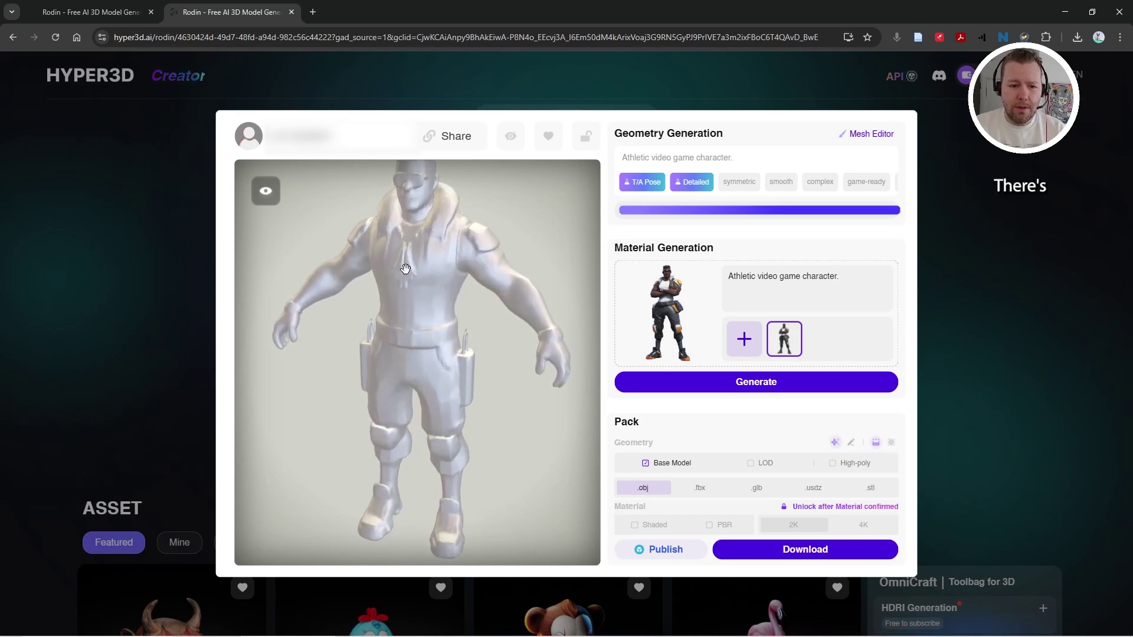
mouse_move(278, 204)
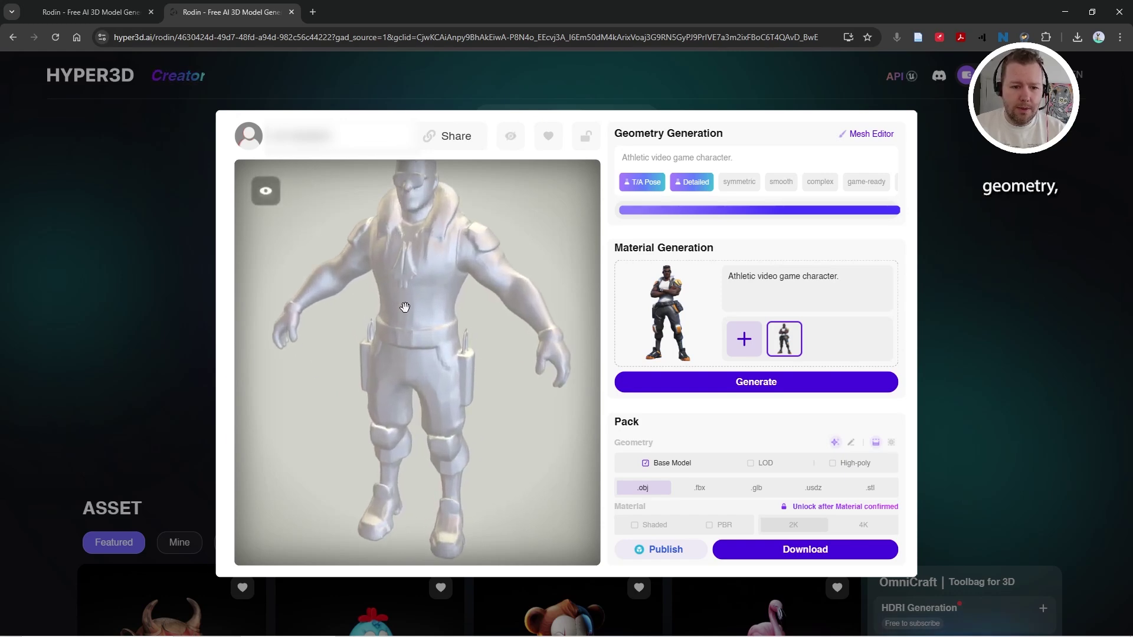
click(279, 228)
drag(416, 288, 494, 296)
scroll(465, 291, down, 3)
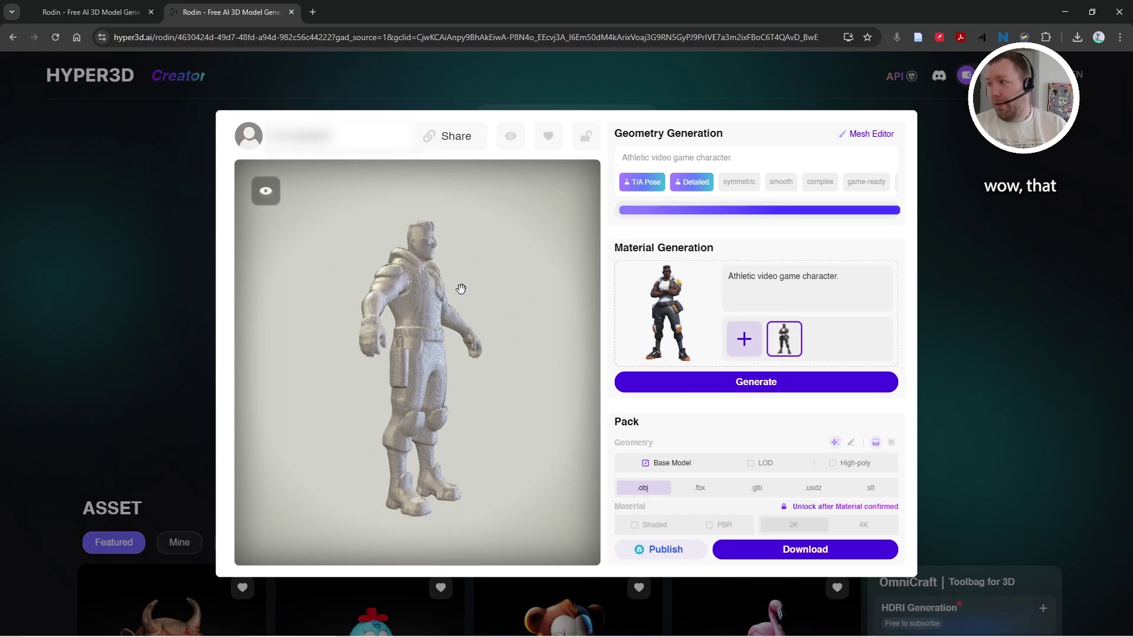
drag(393, 304, 477, 263)
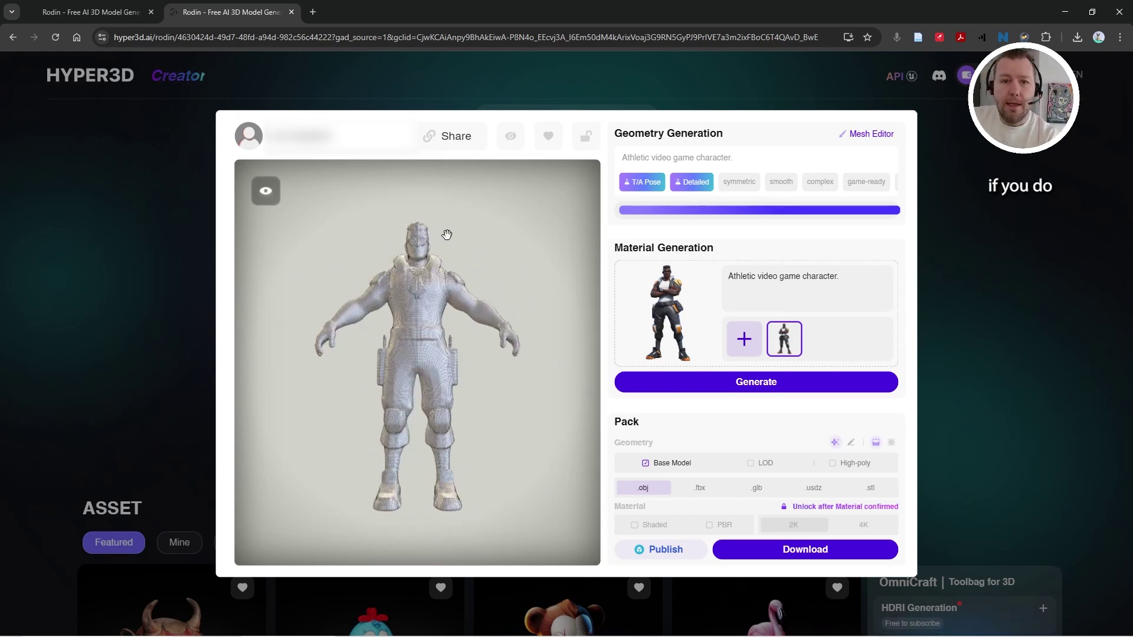
Generate the material for the athletic video game character from its reference image
click(754, 383)
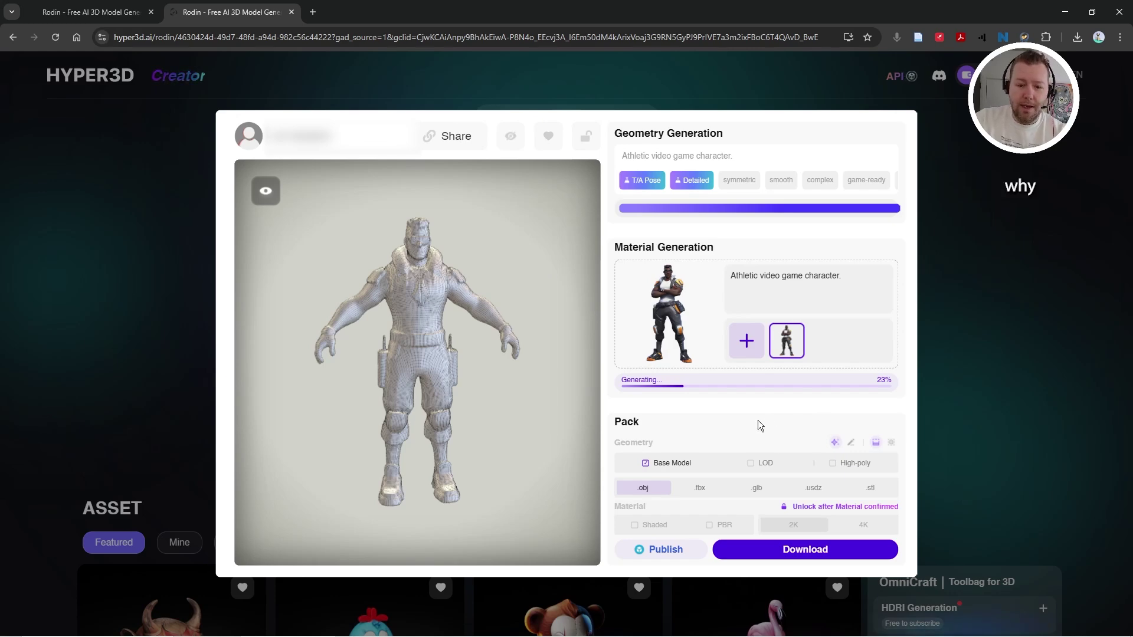
drag(395, 397, 519, 400)
drag(382, 397, 587, 400)
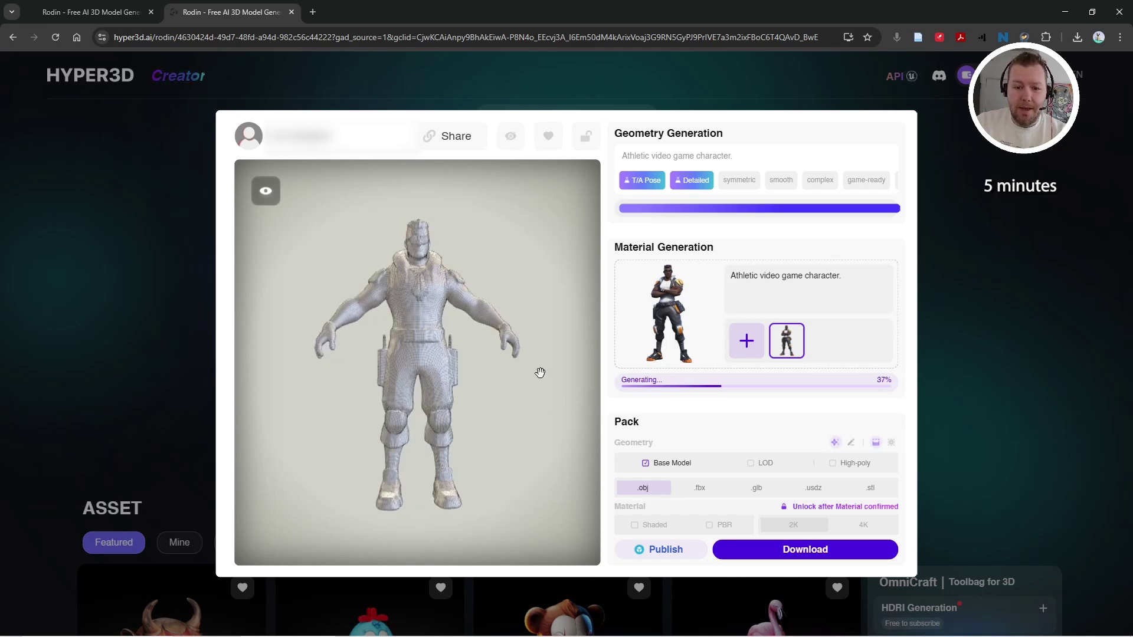
mouse_move(499, 407)
mouse_down()
mouse_move(511, 422)
mouse_move(491, 393)
mouse_up()
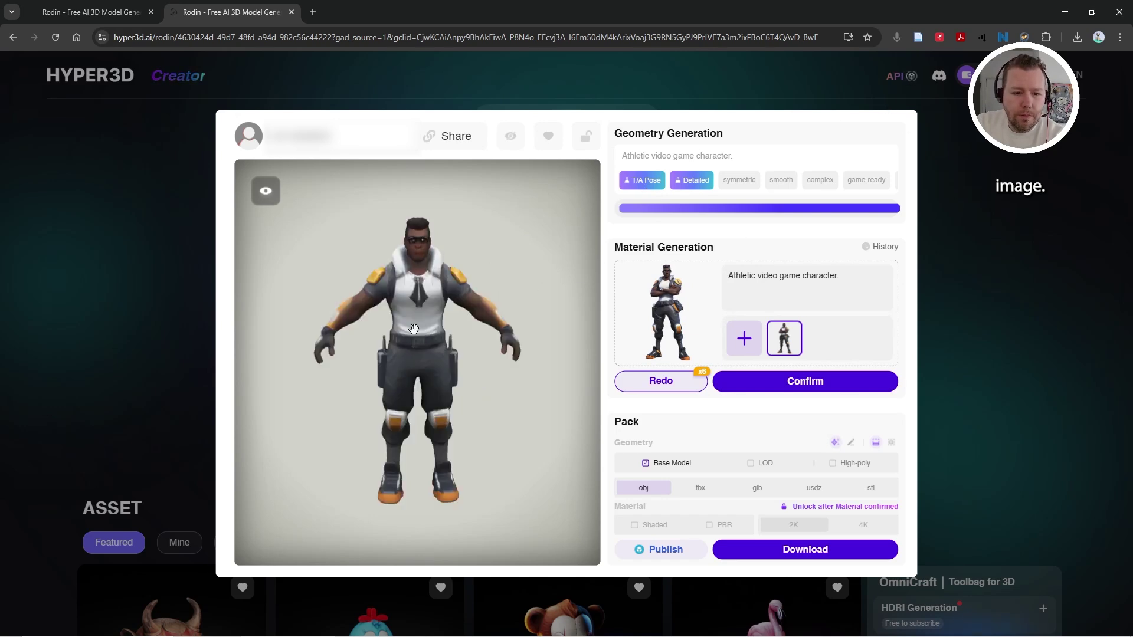
Examine the textured character from the front, back and sides, including close views of the face and outfit
drag(413, 329, 615, 326)
scroll(483, 378, up, 3)
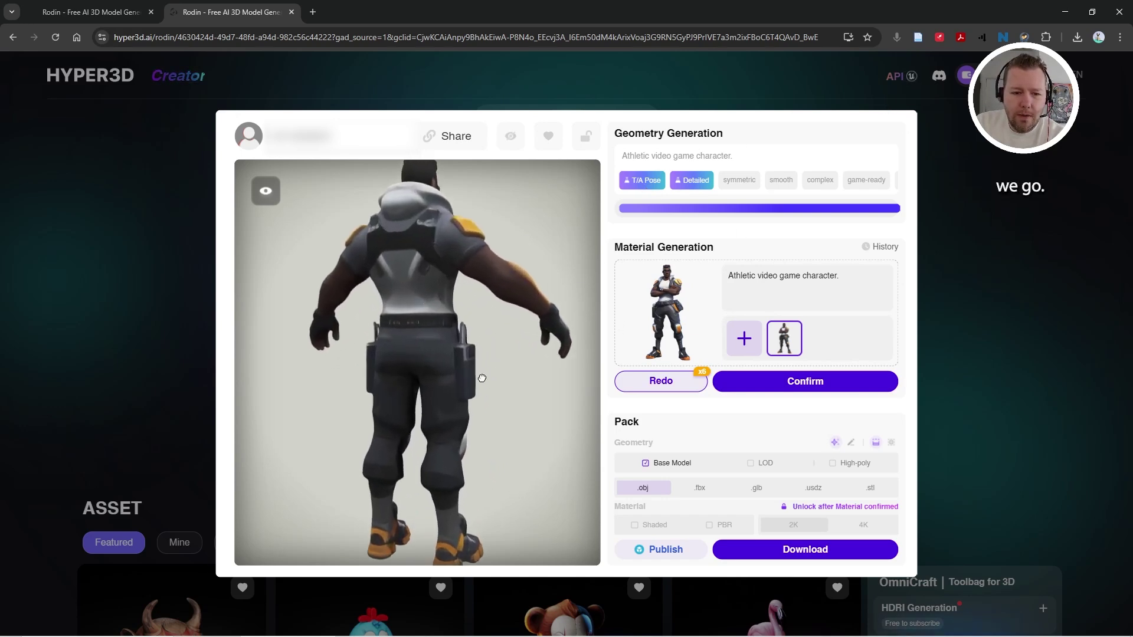
drag(482, 379, 412, 442)
scroll(418, 404, down, 4)
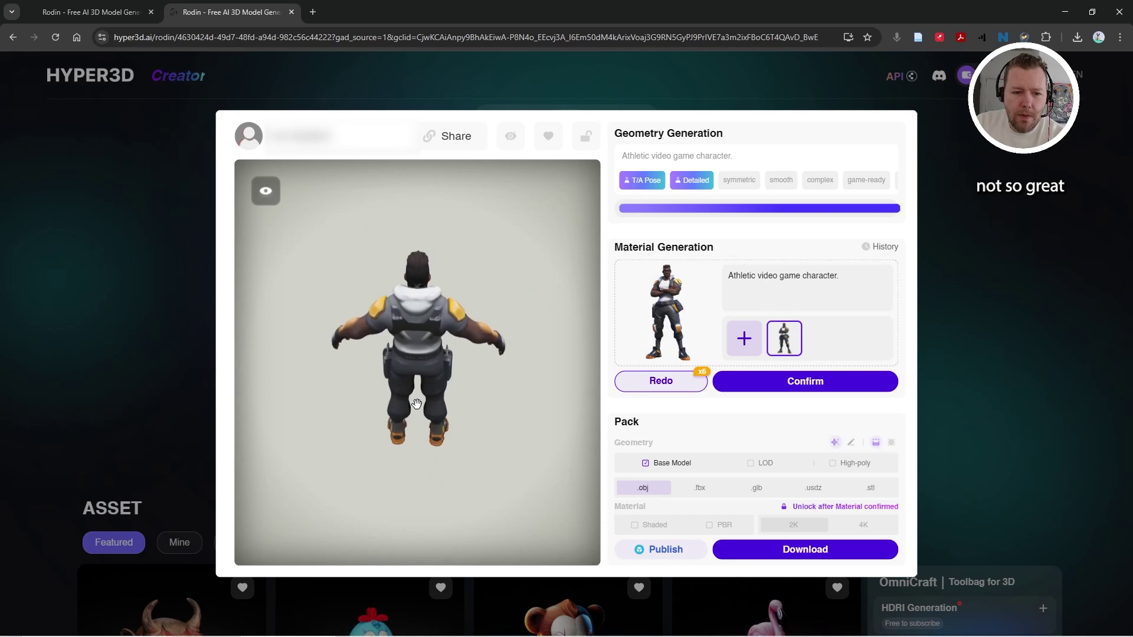
scroll(418, 404, up, 4)
drag(417, 404, 557, 238)
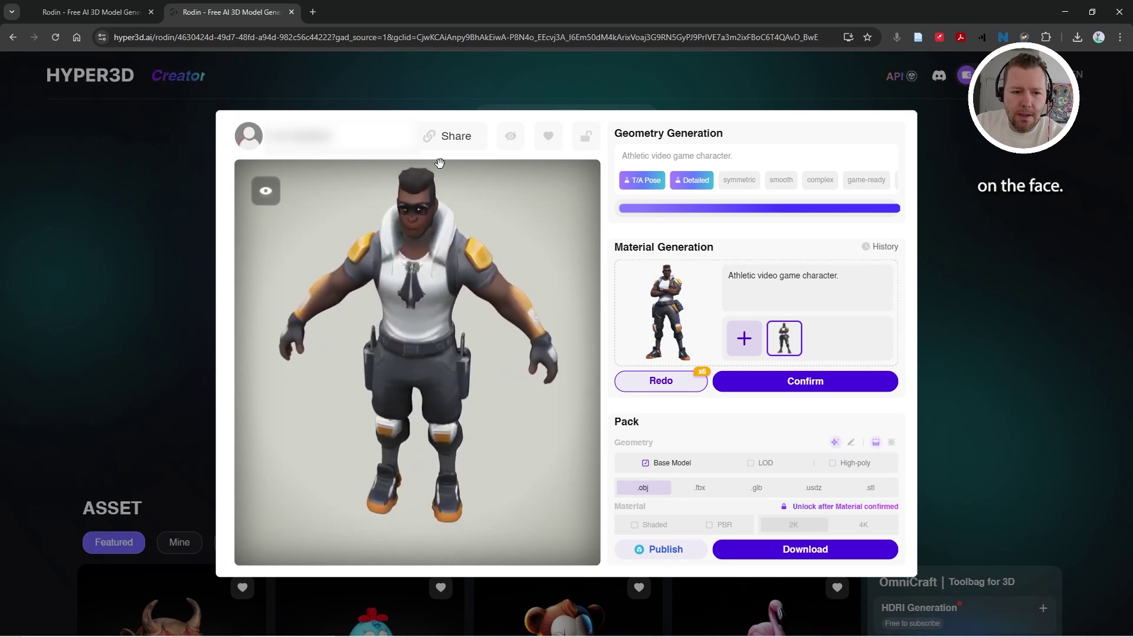
drag(440, 163, 473, 205)
scroll(466, 212, down, 3)
drag(319, 274, 374, 301)
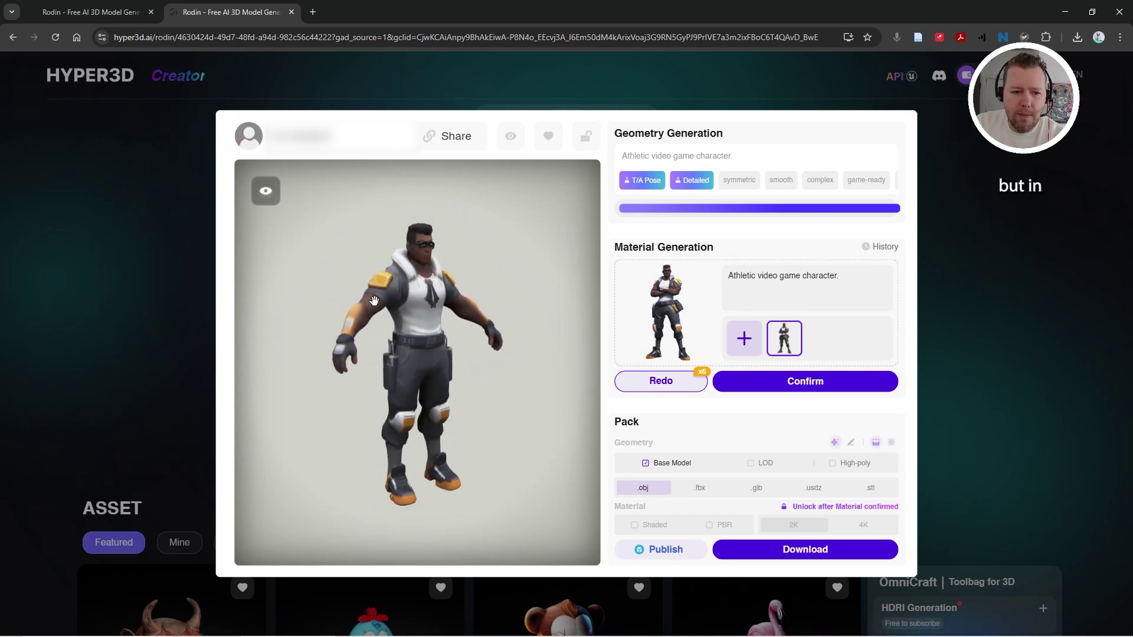
scroll(378, 313, down, 4)
drag(404, 364, 551, 367)
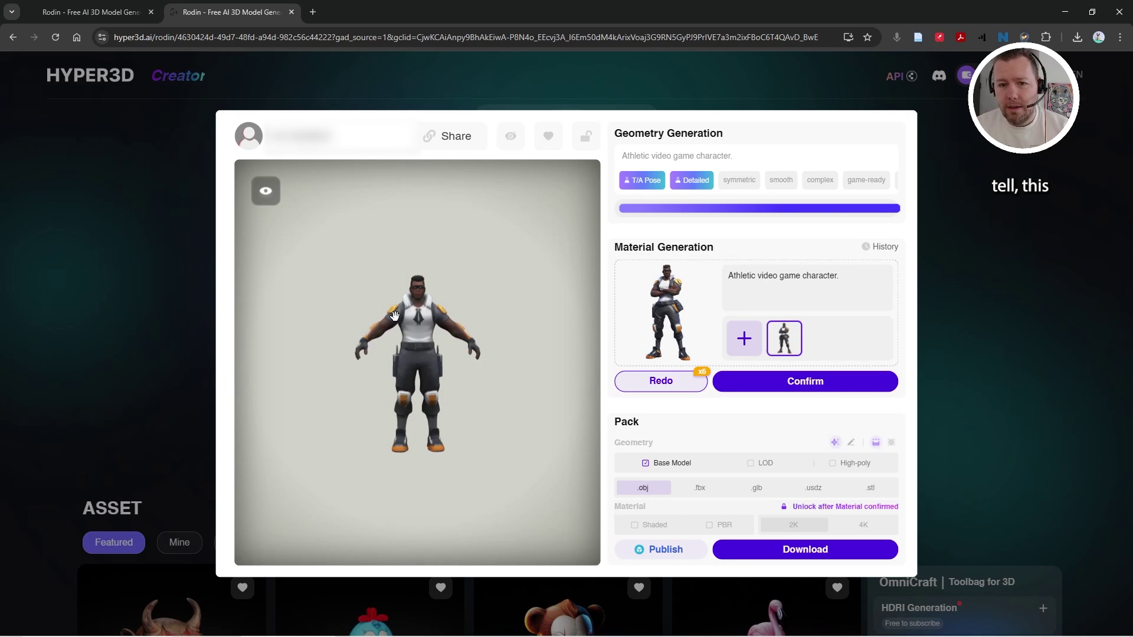
scroll(436, 350, up, 8)
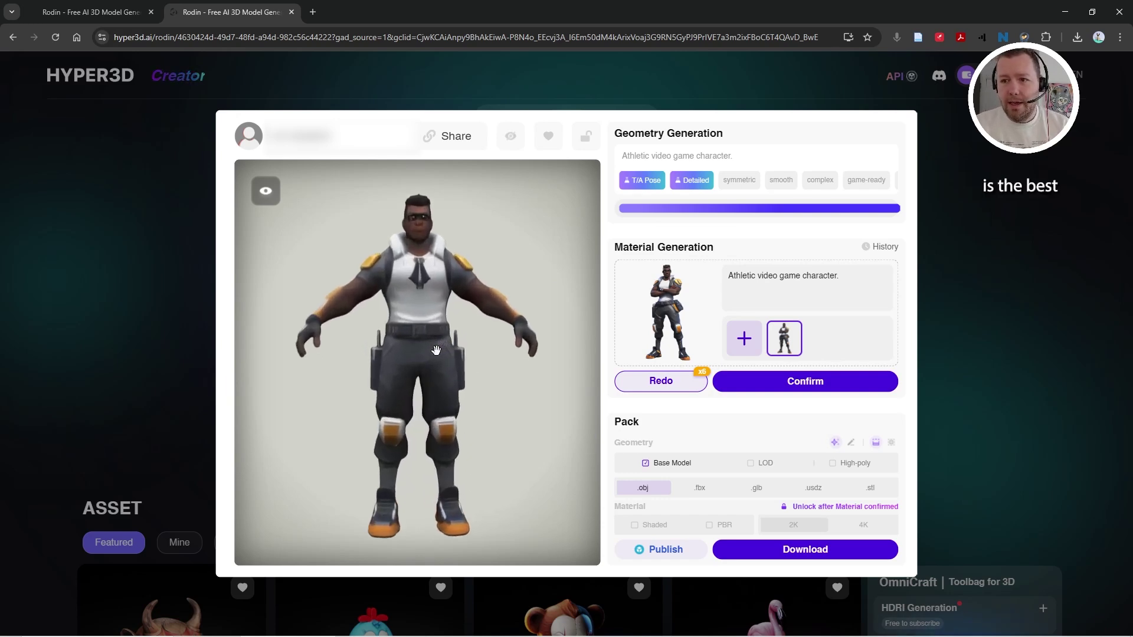
scroll(490, 353, down, 10)
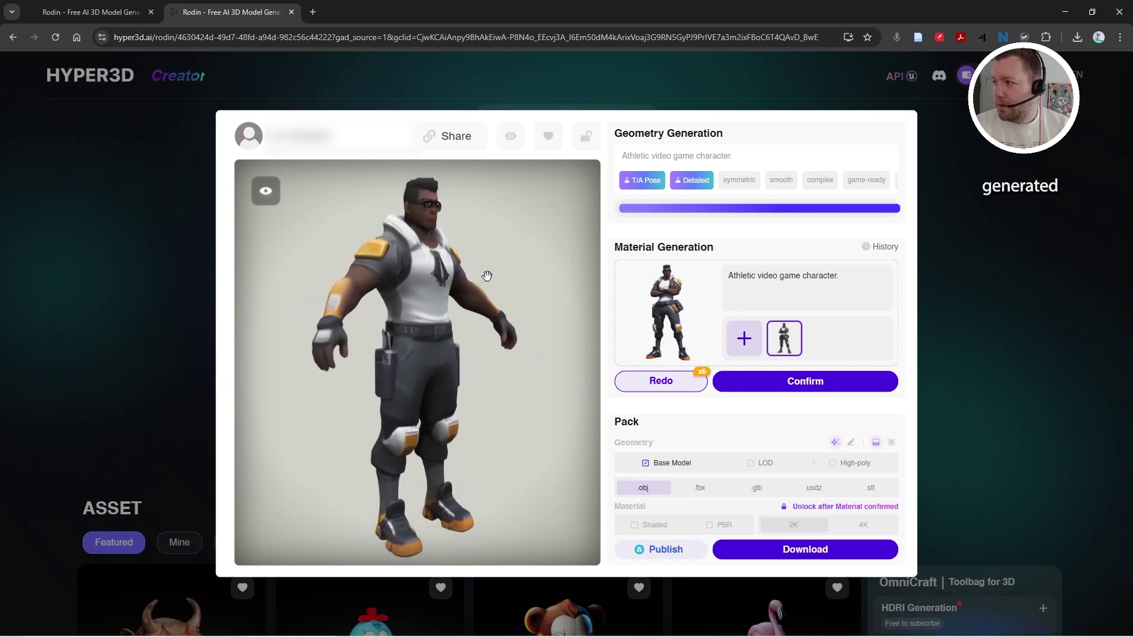
drag(487, 276, 536, 299)
scroll(526, 354, up, 10)
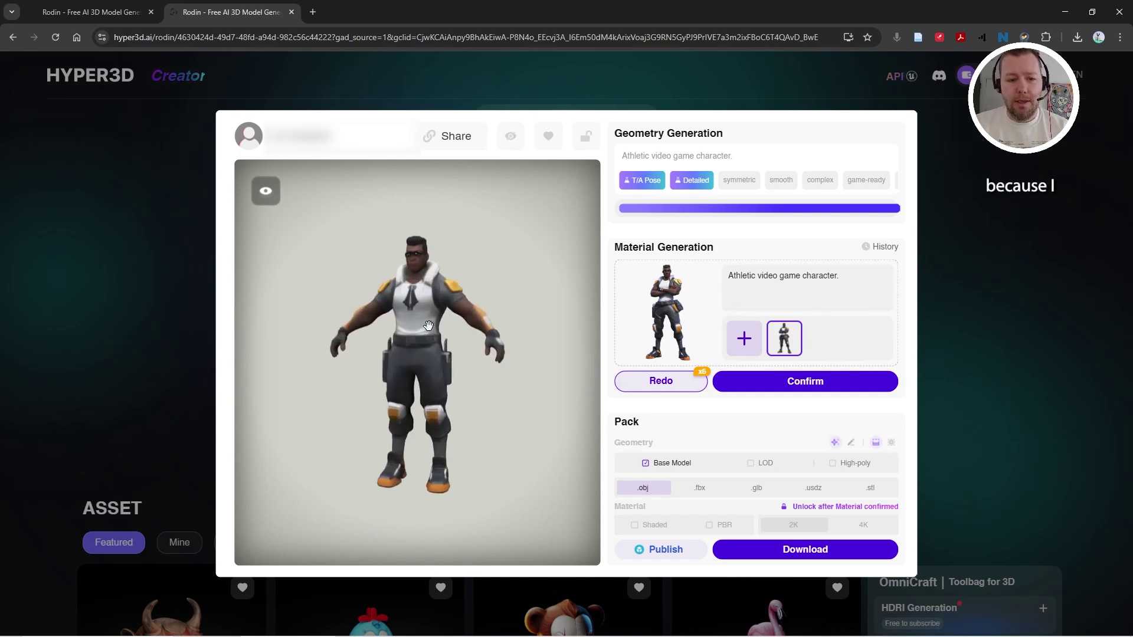